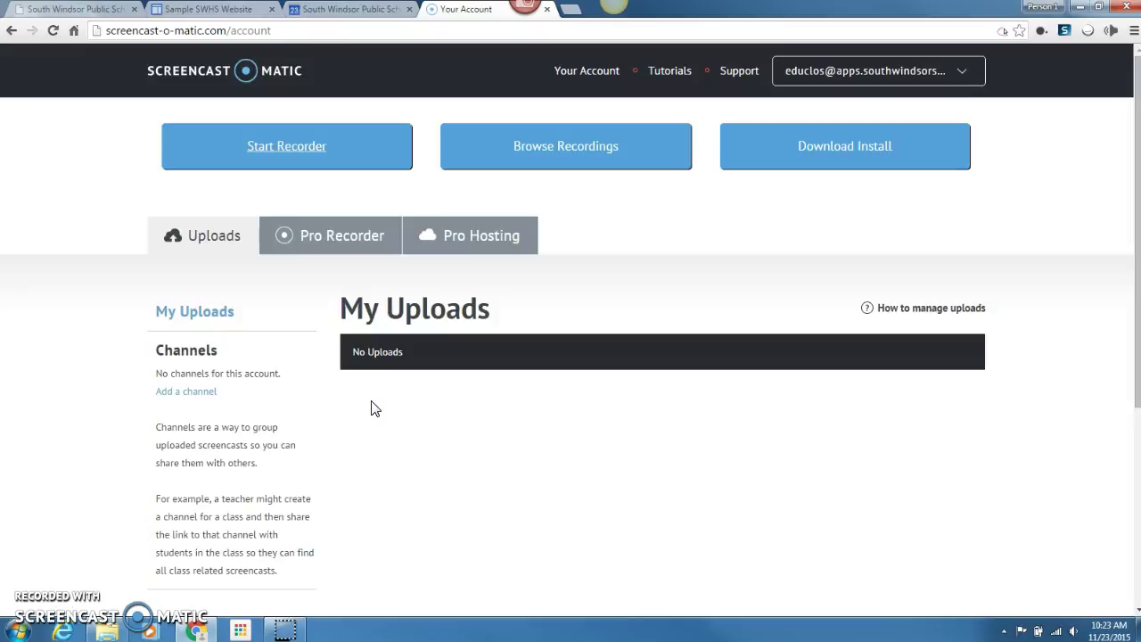
# - Create a web page named Reflection #1 under the English page of the Sample SWHS Website
pyautogui.click(233, 11)
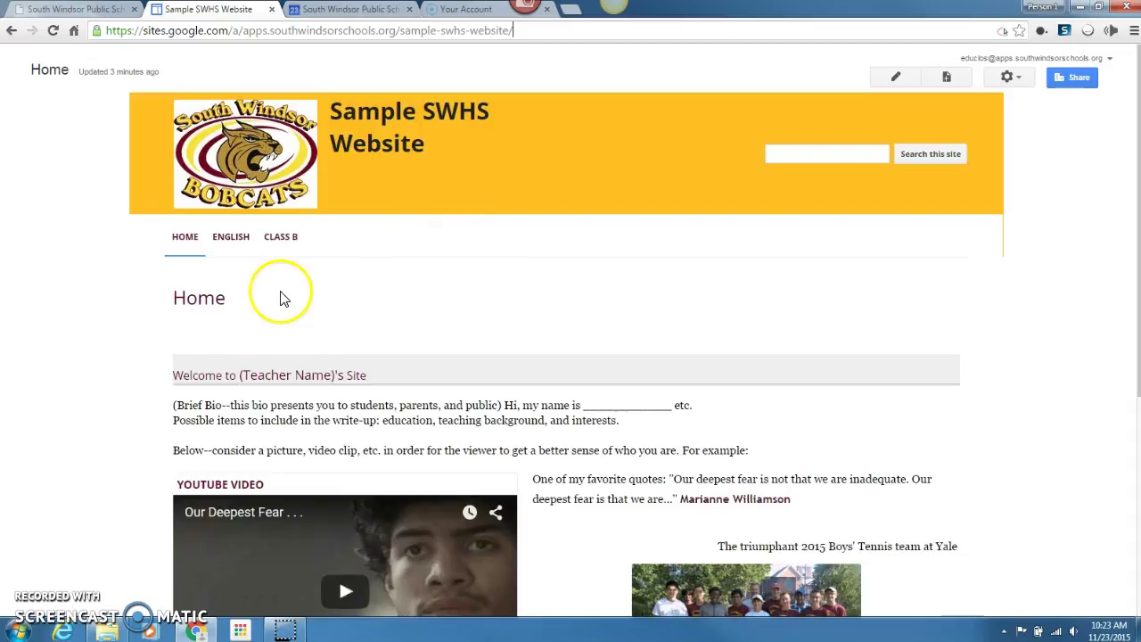
pyautogui.click(232, 239)
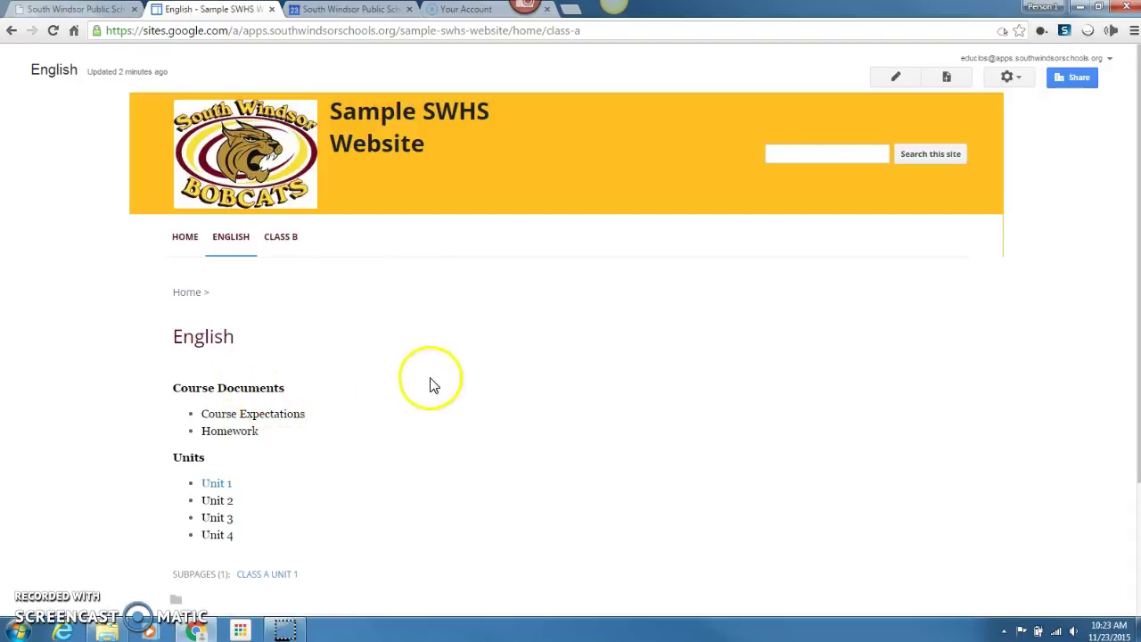
pyautogui.click(947, 79)
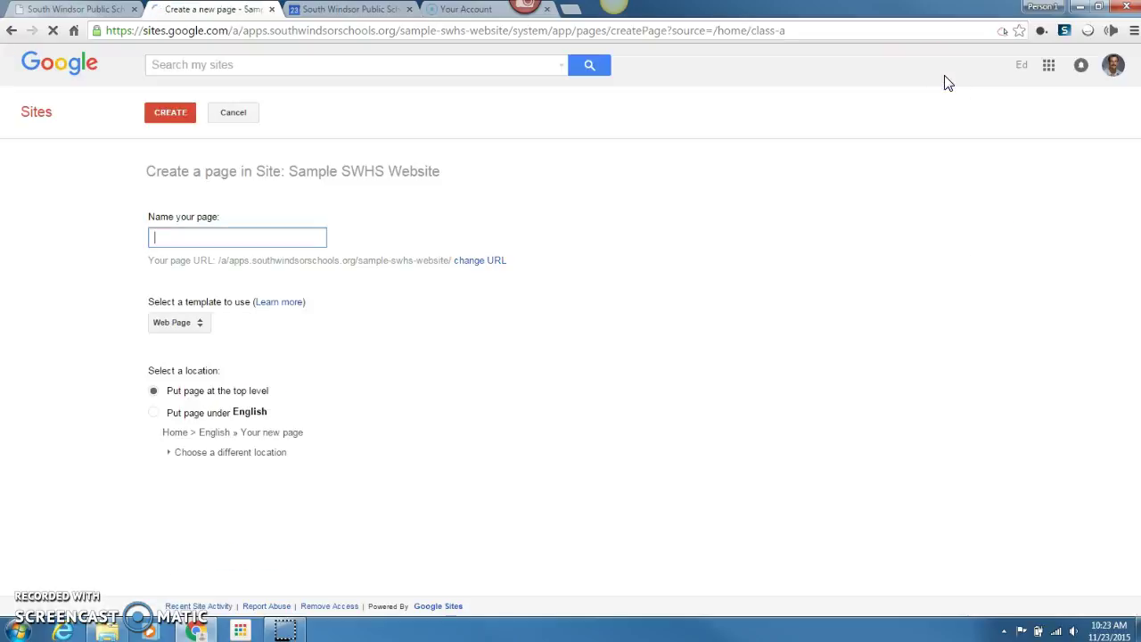
pyautogui.click(307, 234)
pyautogui.write('Reflection #1')
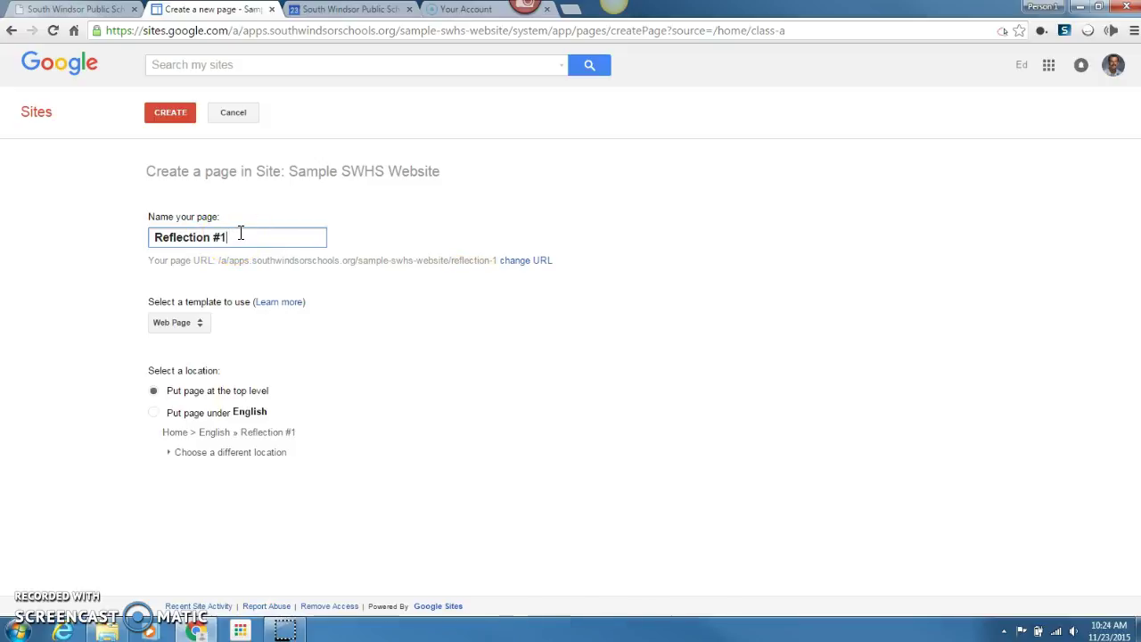
pyautogui.click(155, 416)
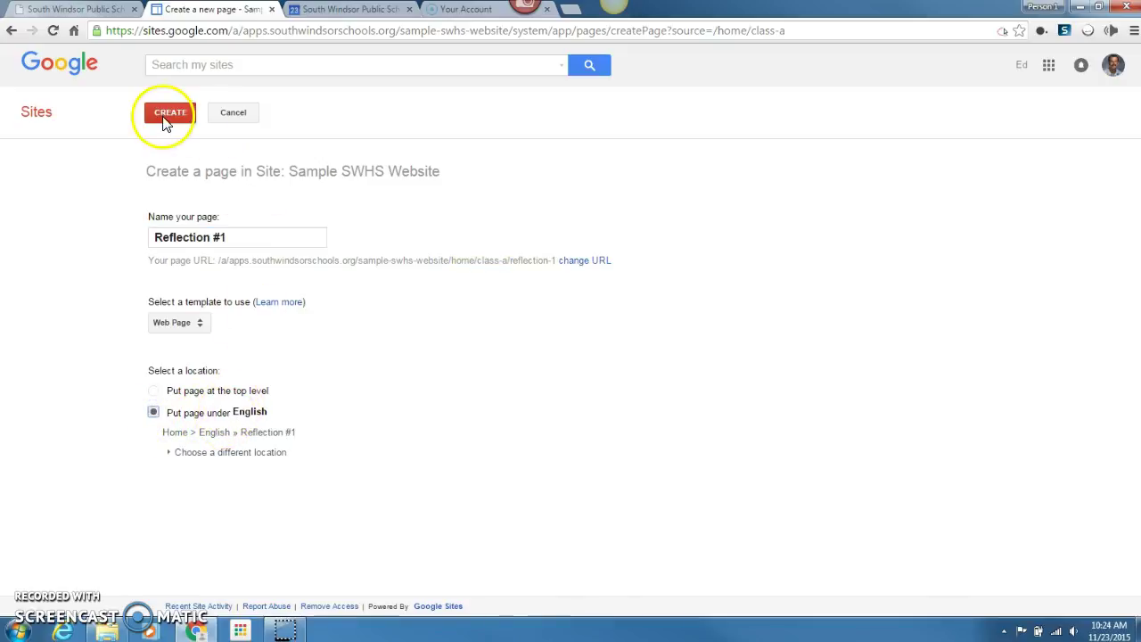
pyautogui.click(169, 117)
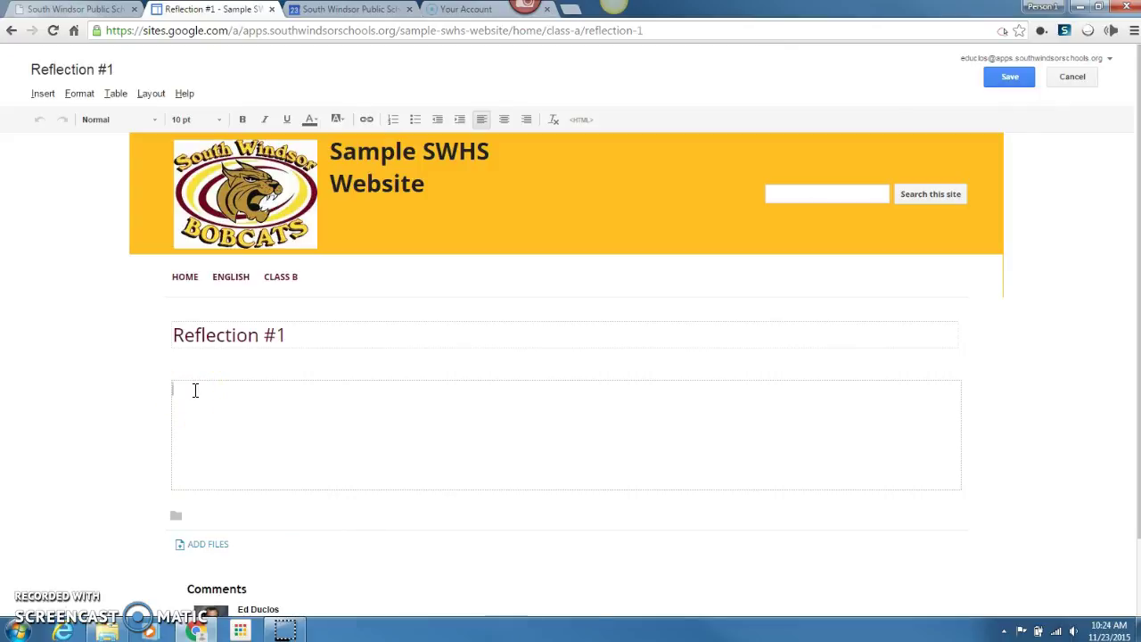
# - Insert the Drive document Checklist for the 1st Deadline into the Reflection #1 page, save the page and review the embedded document
pyautogui.click(43, 96)
pyautogui.moveTo(379, 218)
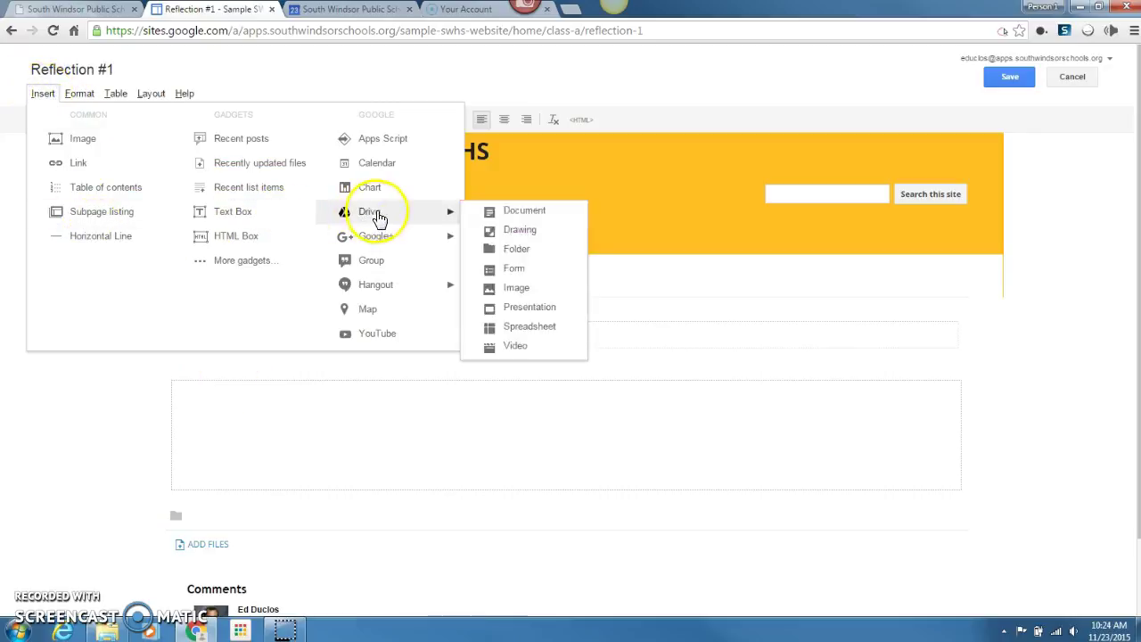
pyautogui.click(510, 215)
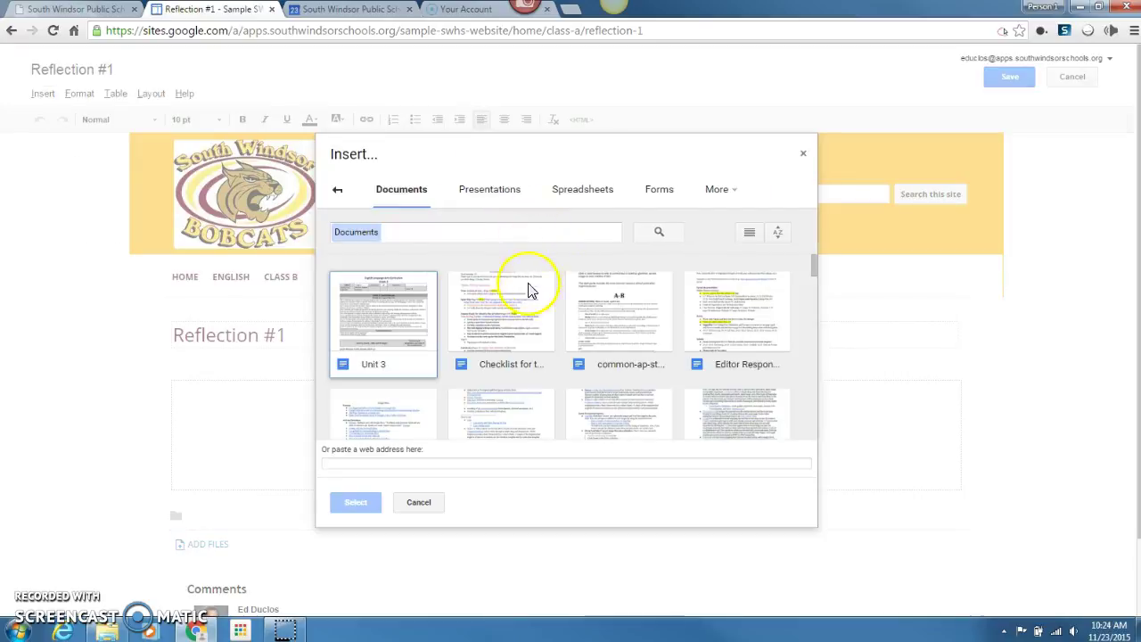
pyautogui.doubleClick(501, 323)
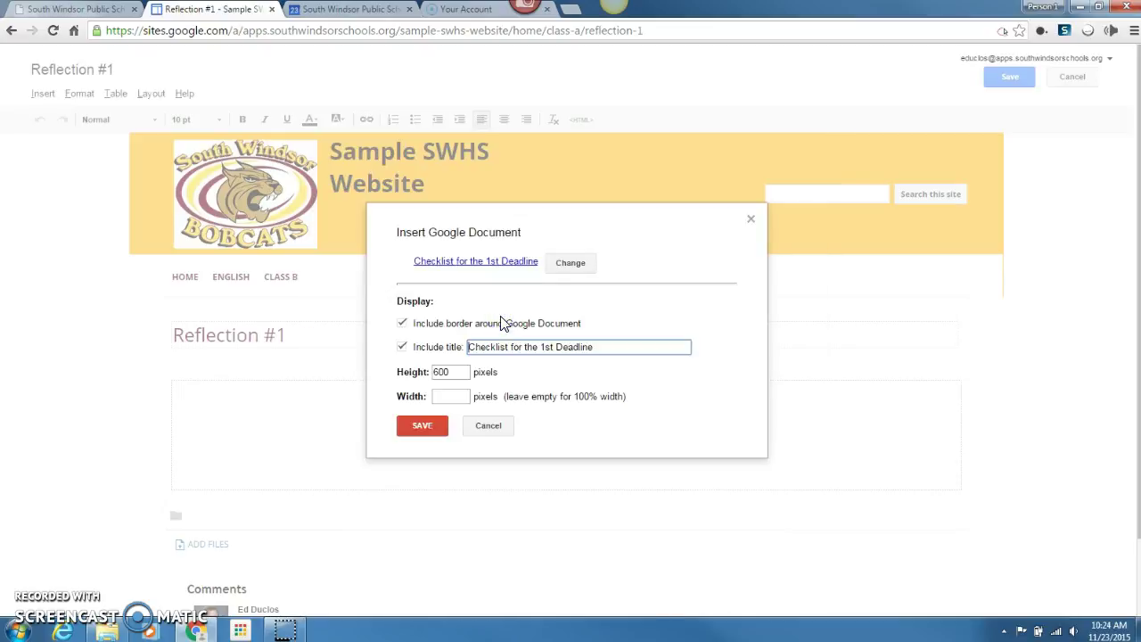
pyautogui.click(423, 427)
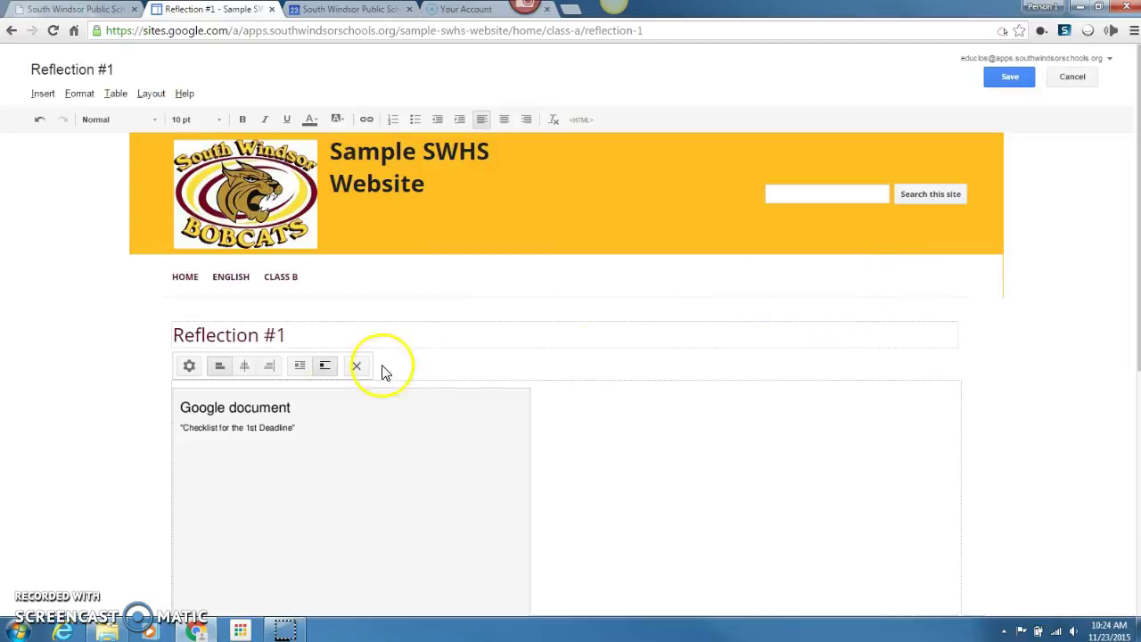
pyautogui.click(1007, 79)
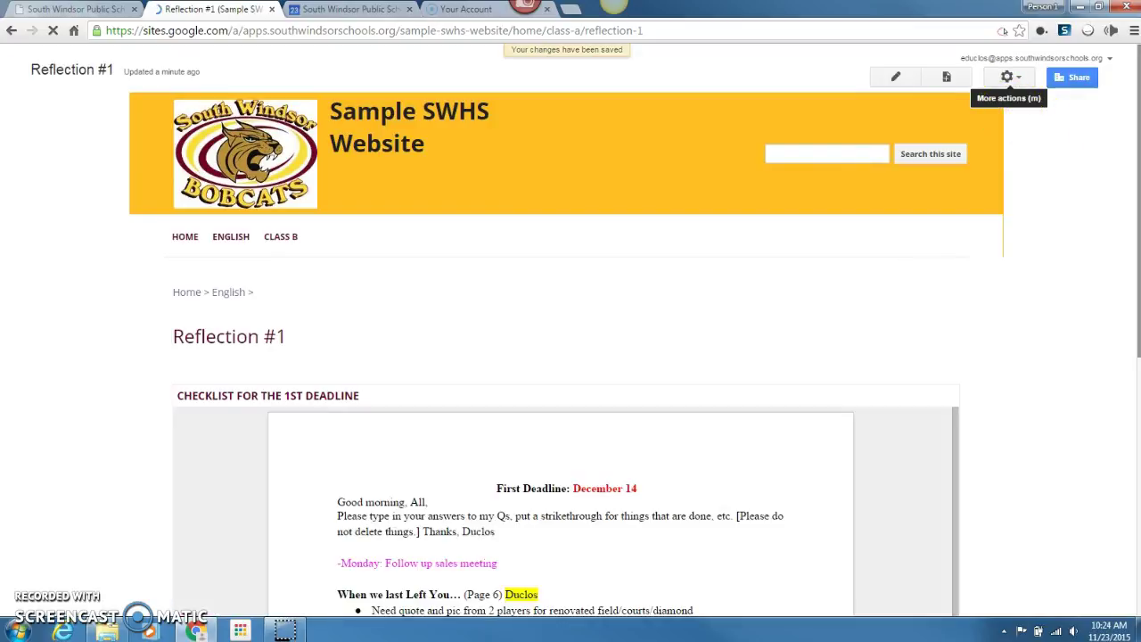
pyautogui.moveTo(1137, 113); pyautogui.dragTo(1132, 278)
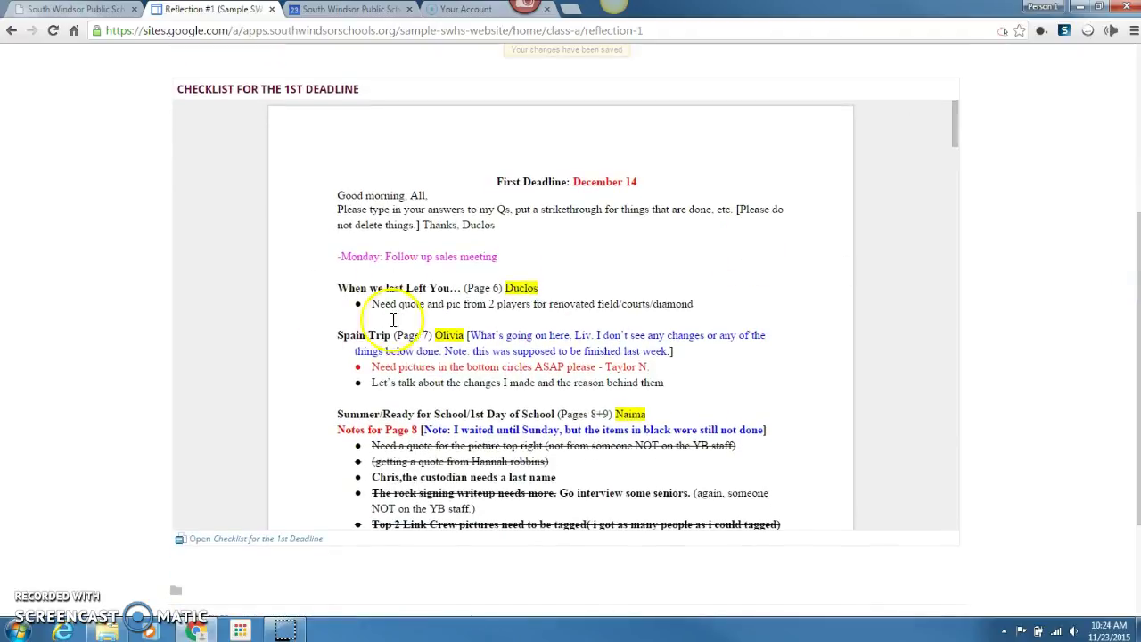
pyautogui.moveTo(1138, 305); pyautogui.dragTo(1134, 139)
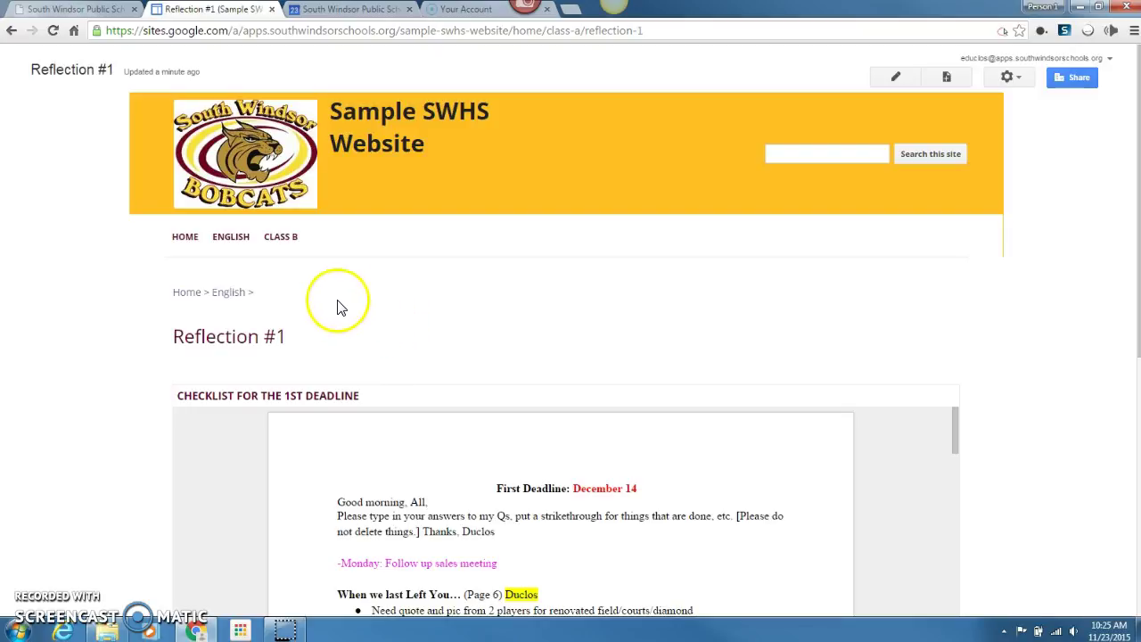
# - Edit the English page and add a Reflection #1 bullet below Homework under Course Documents
pyautogui.click(229, 294)
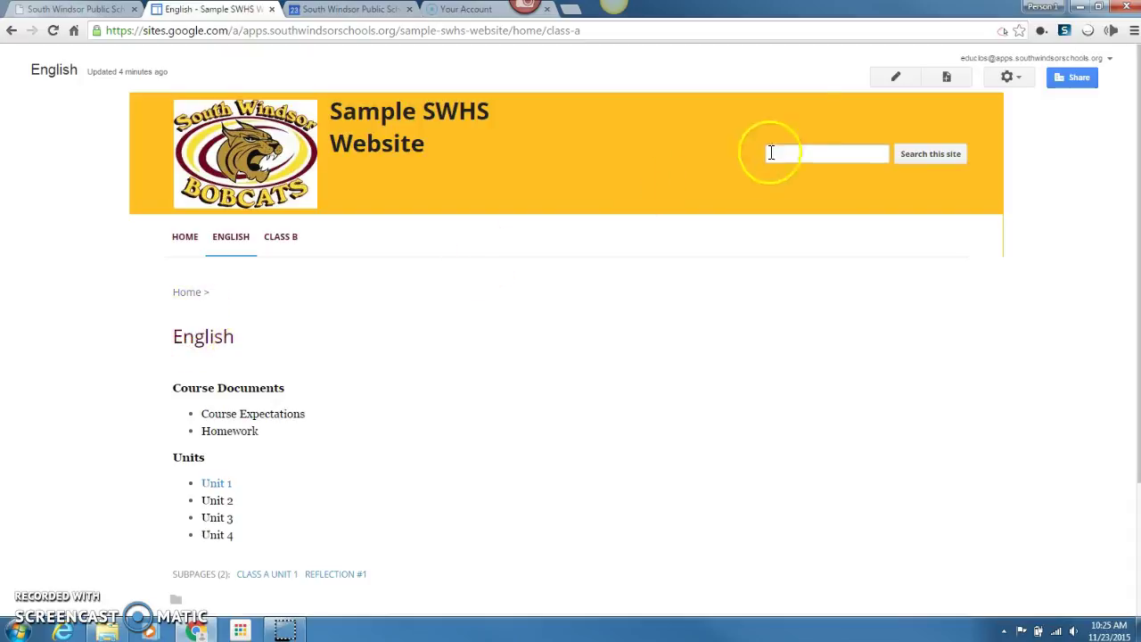
pyautogui.click(896, 80)
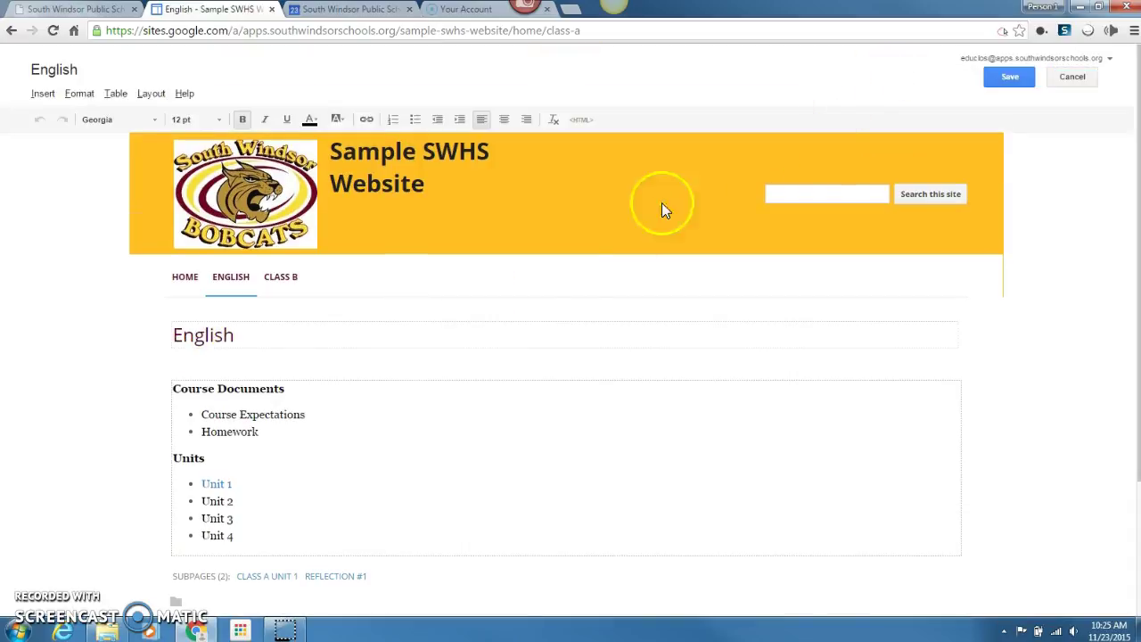
pyautogui.click(261, 431)
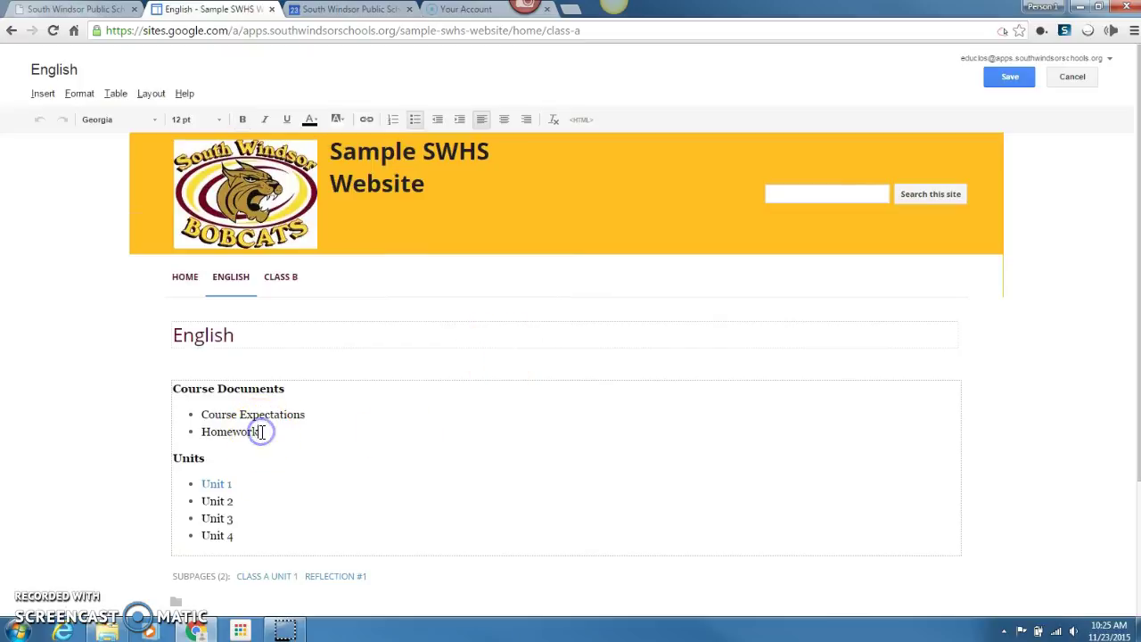
pyautogui.press('Return')
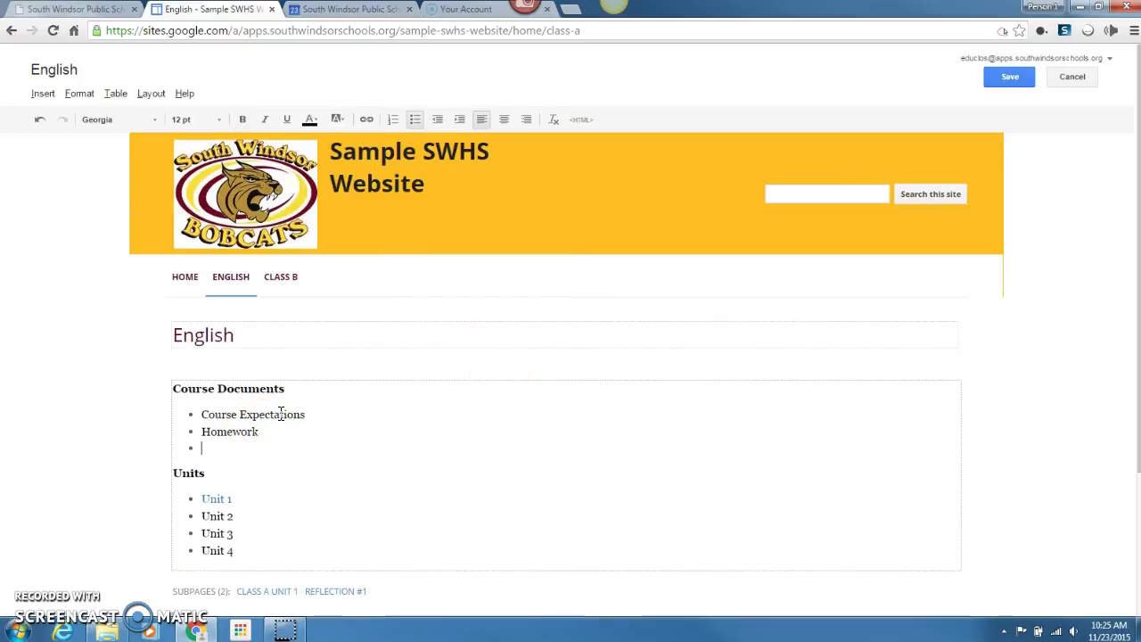
pyautogui.write('Reflection #1')
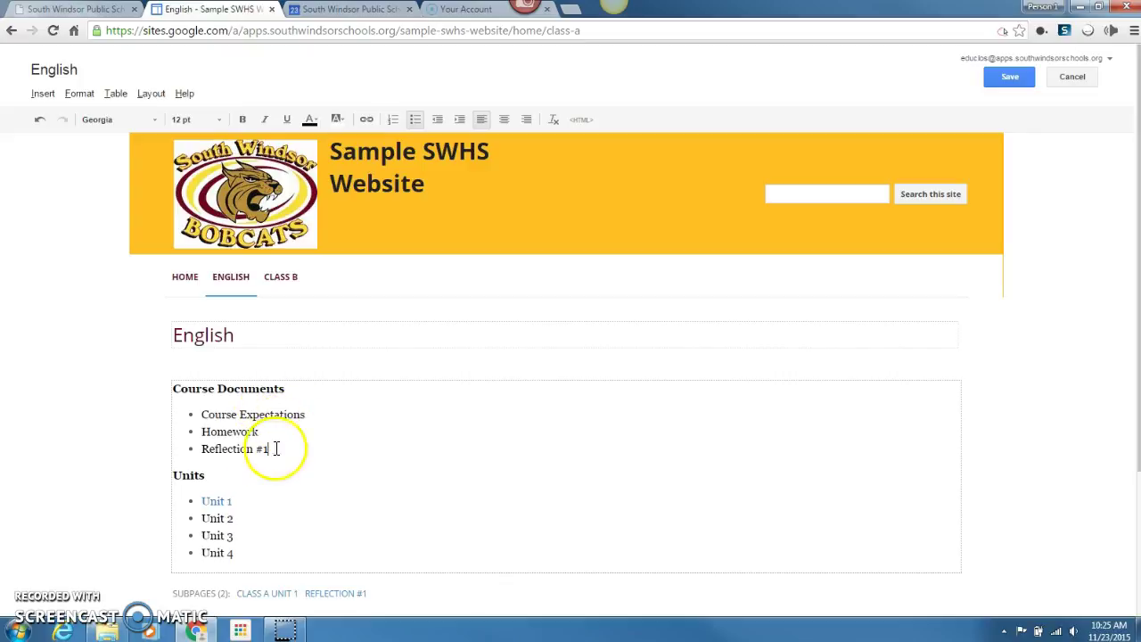
# - Link the Reflection #1 bullet to the Reflection #1 page under English, save the page and follow the link to test it
pyautogui.click(268, 450)
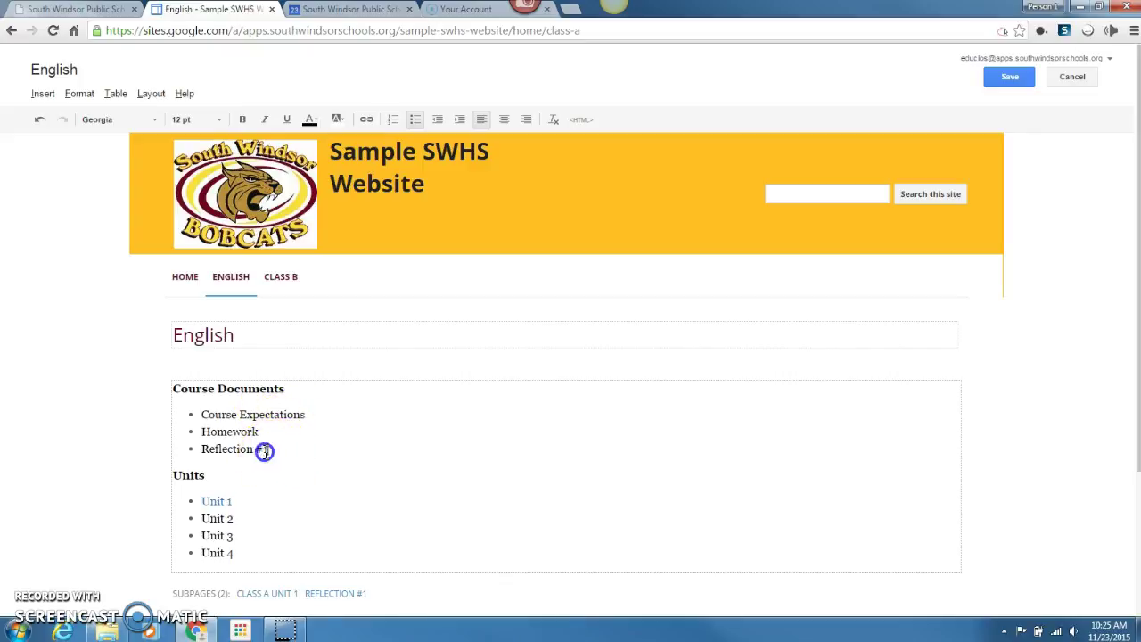
pyautogui.moveTo(221, 454)
pyautogui.mouseDown()
pyautogui.moveTo(207, 468)
pyautogui.moveTo(203, 451)
pyautogui.mouseUp()
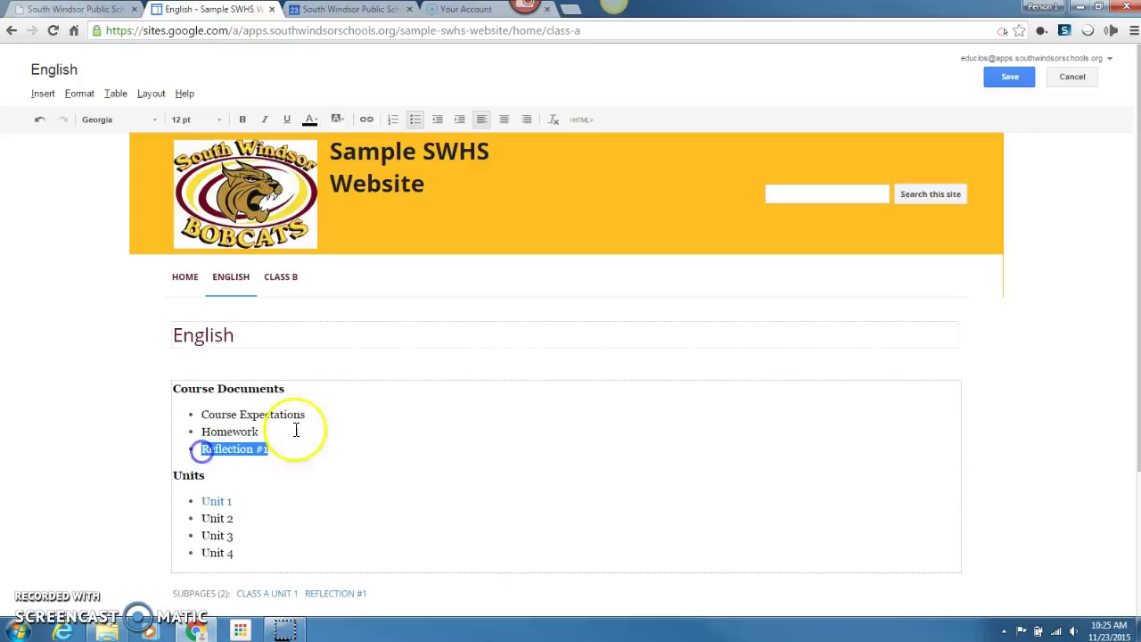
pyautogui.click(364, 120)
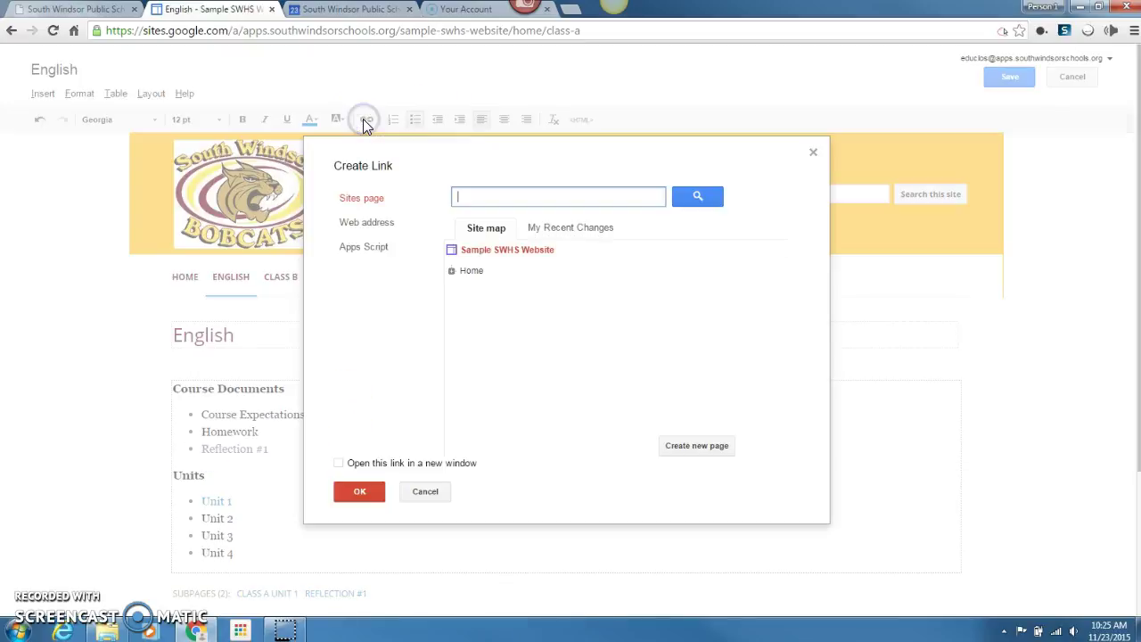
pyautogui.click(452, 272)
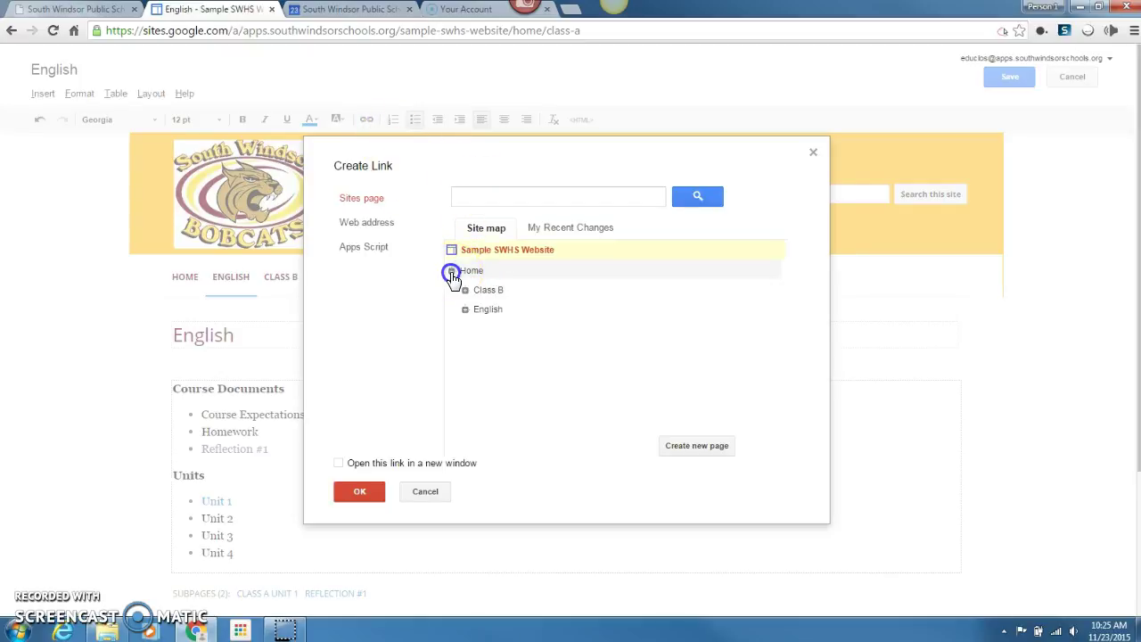
pyautogui.click(465, 310)
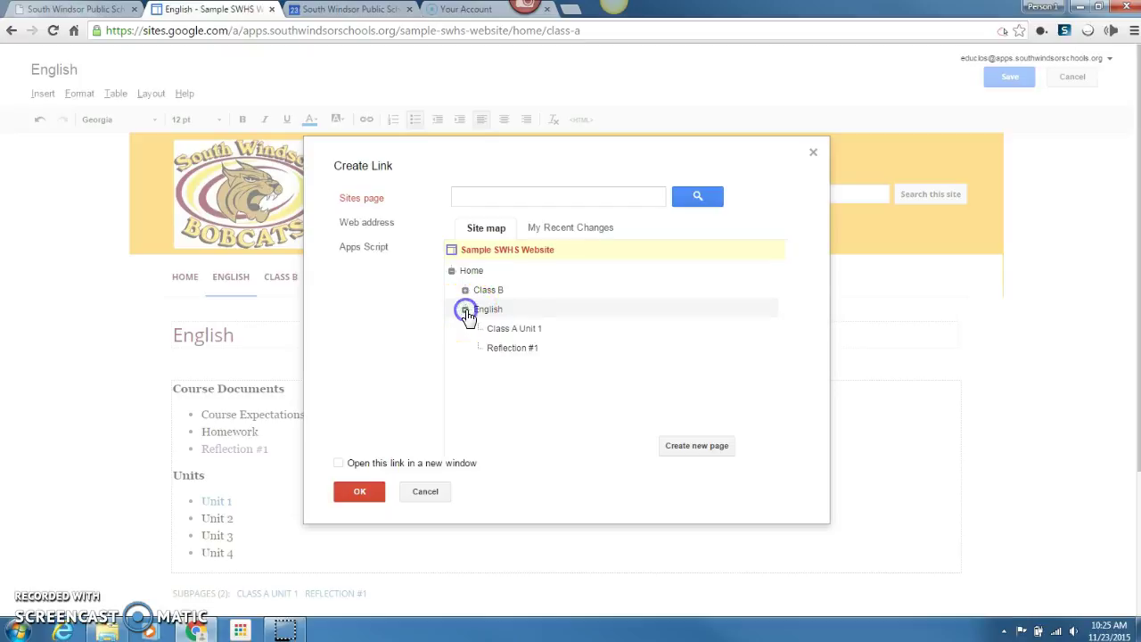
pyautogui.click(519, 353)
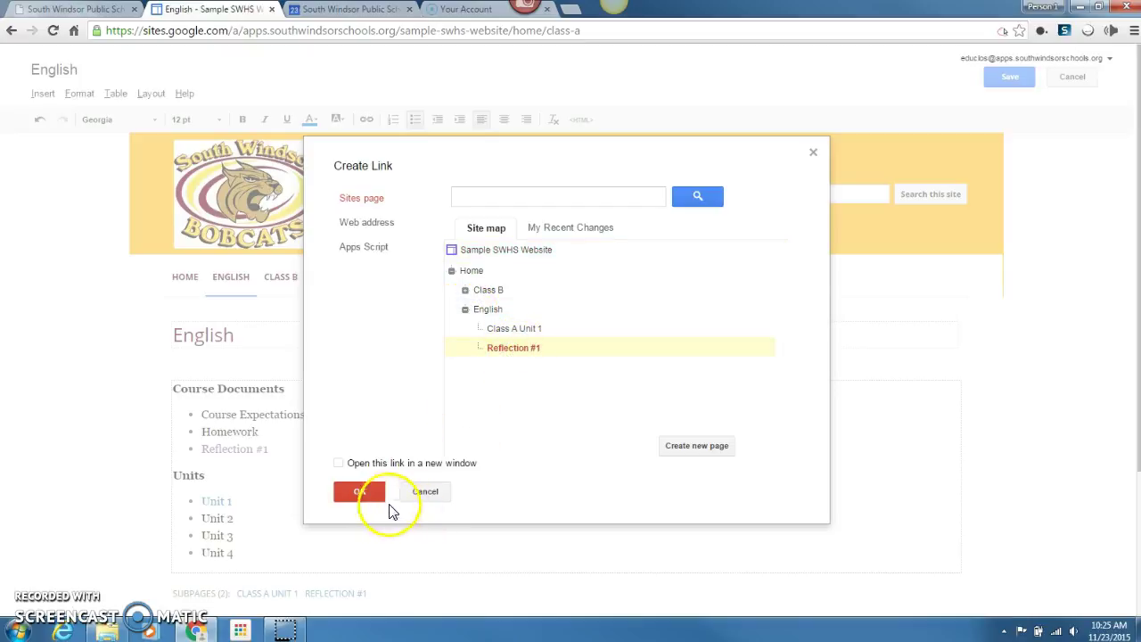
pyautogui.click(361, 491)
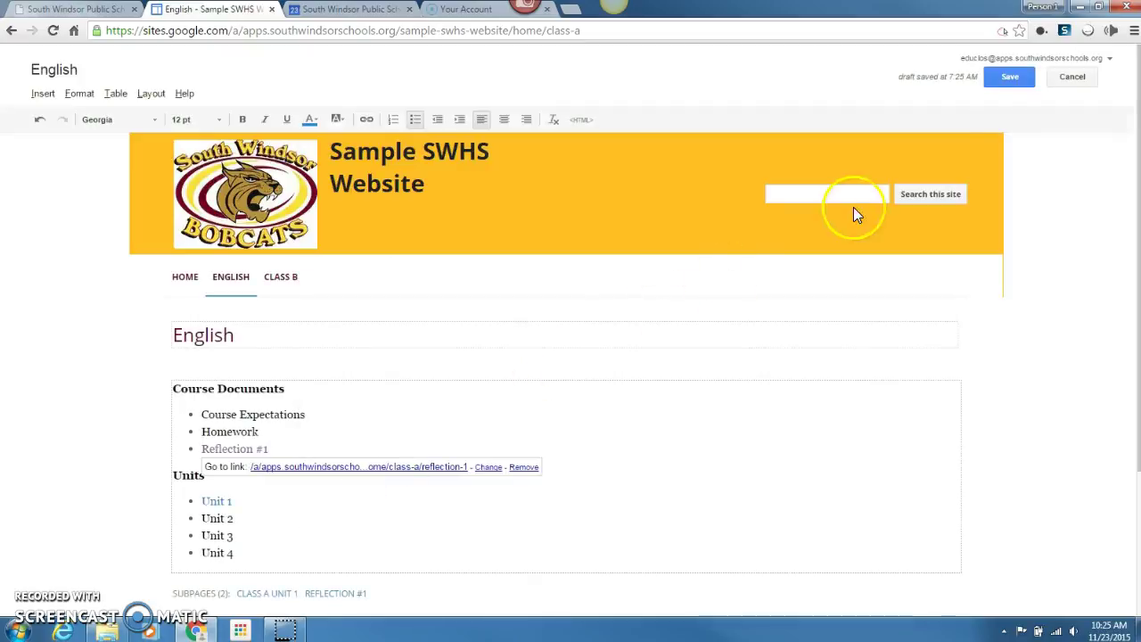
pyautogui.click(1010, 80)
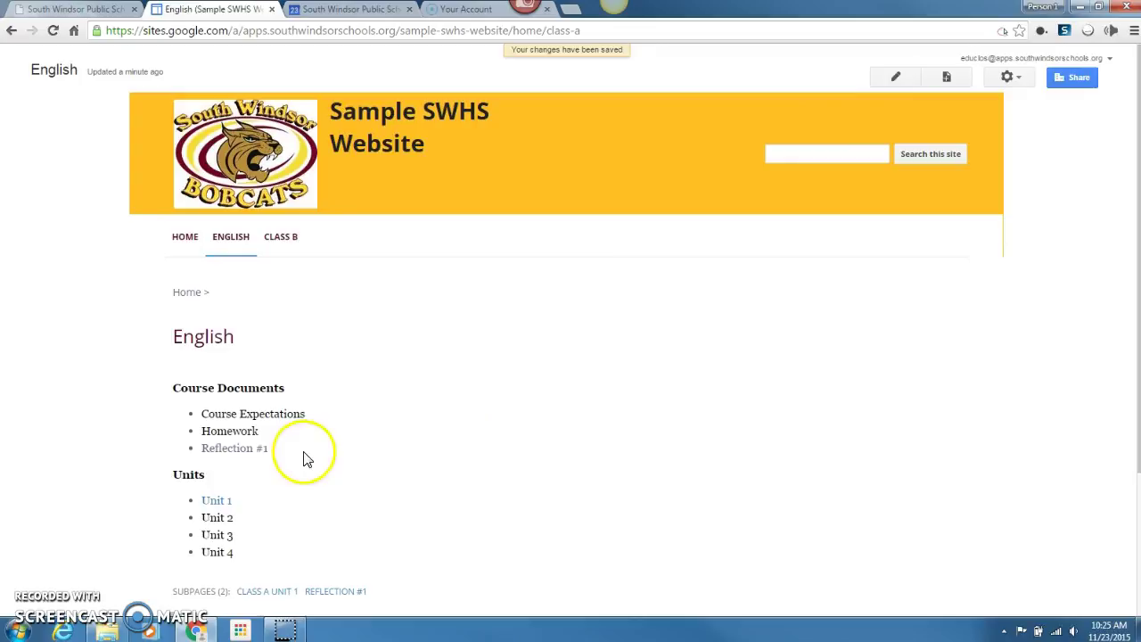
pyautogui.click(243, 450)
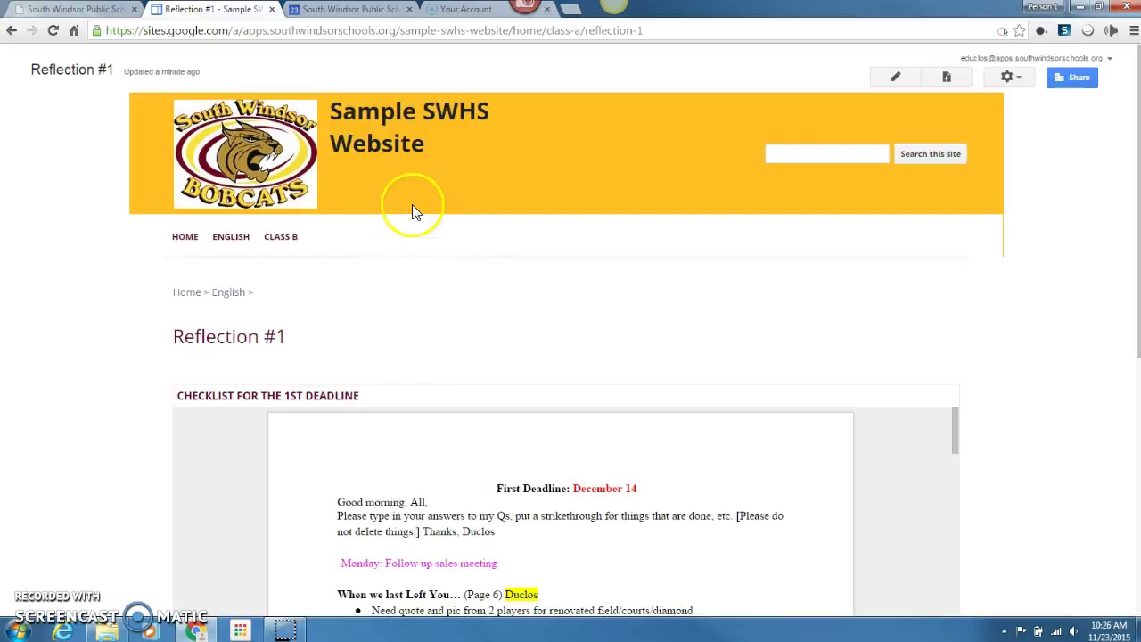
# - Change the site's sharing to Anyone at South Windsor Public Schools with the link and save it
pyautogui.click(1077, 81)
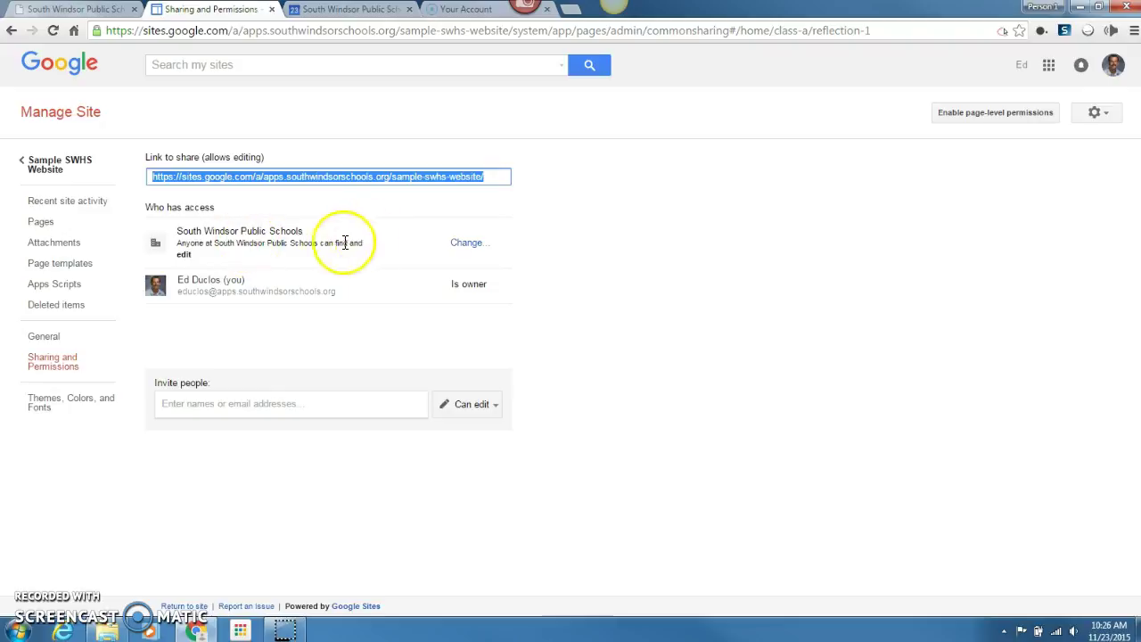
pyautogui.click(463, 245)
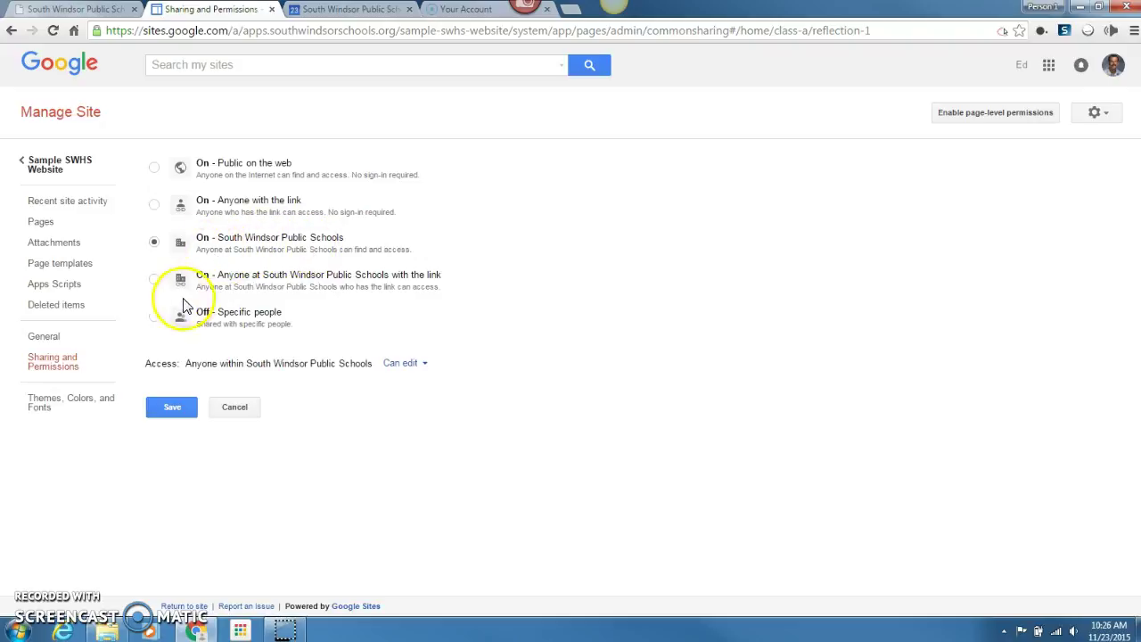
pyautogui.click(153, 279)
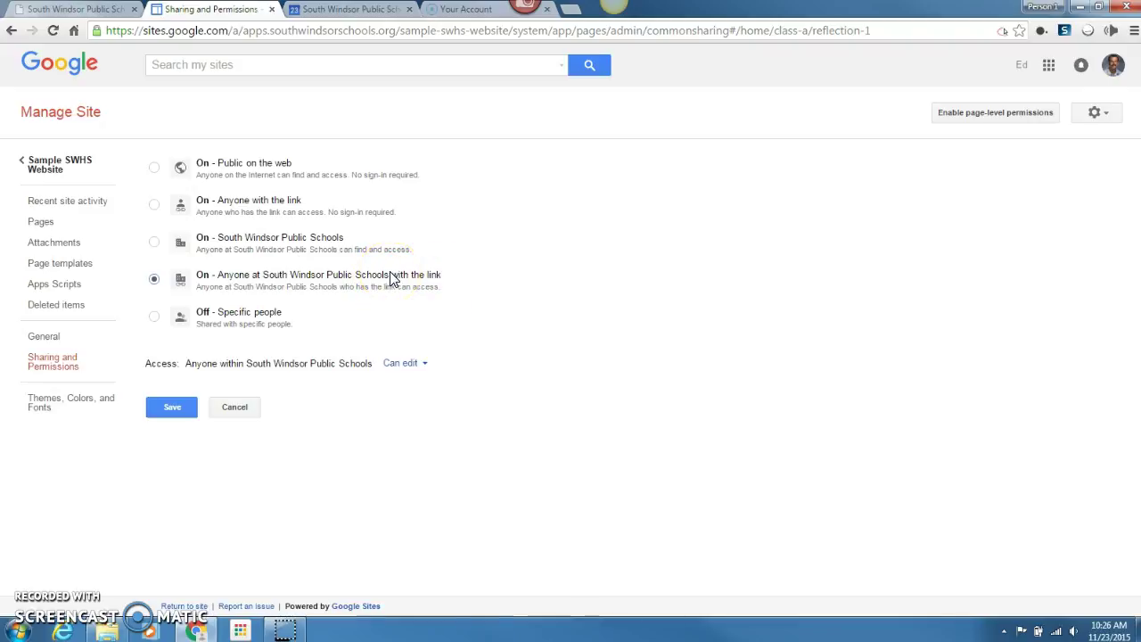
pyautogui.click(172, 412)
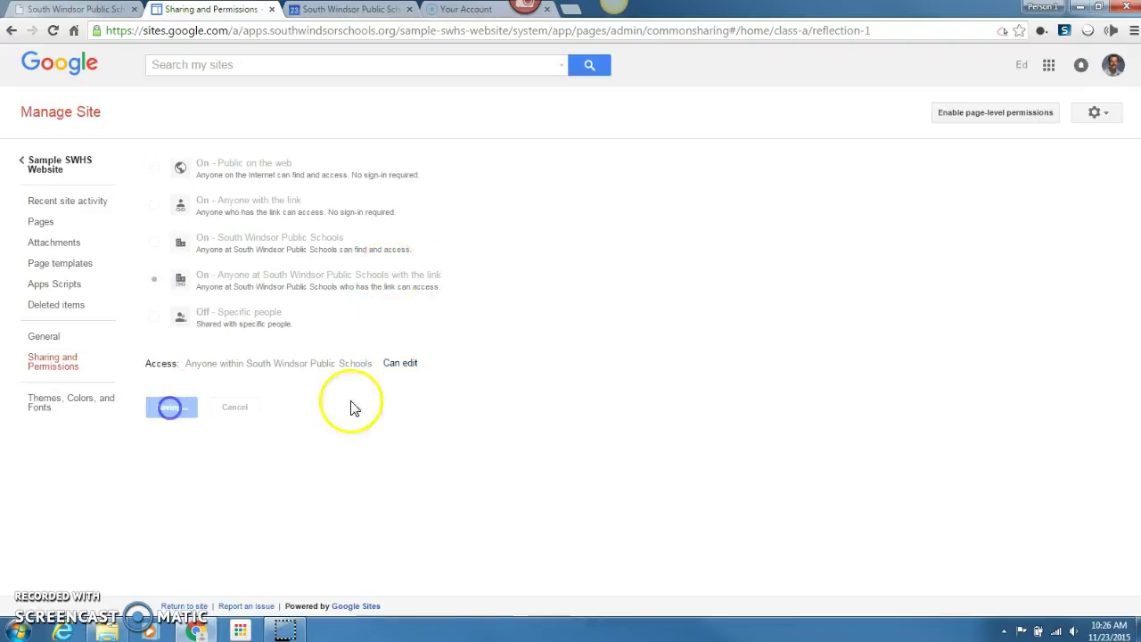
pyautogui.click(550, 359)
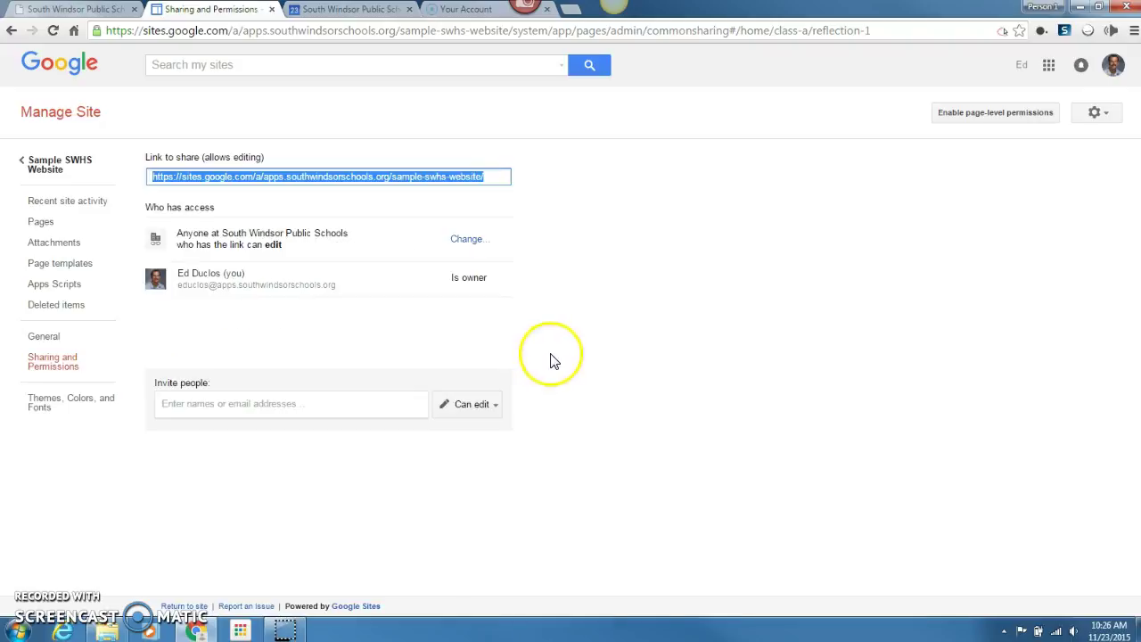
# - Invite a colleague from the suggested school contacts to the site with Can edit access and send the email notification
pyautogui.click(226, 402)
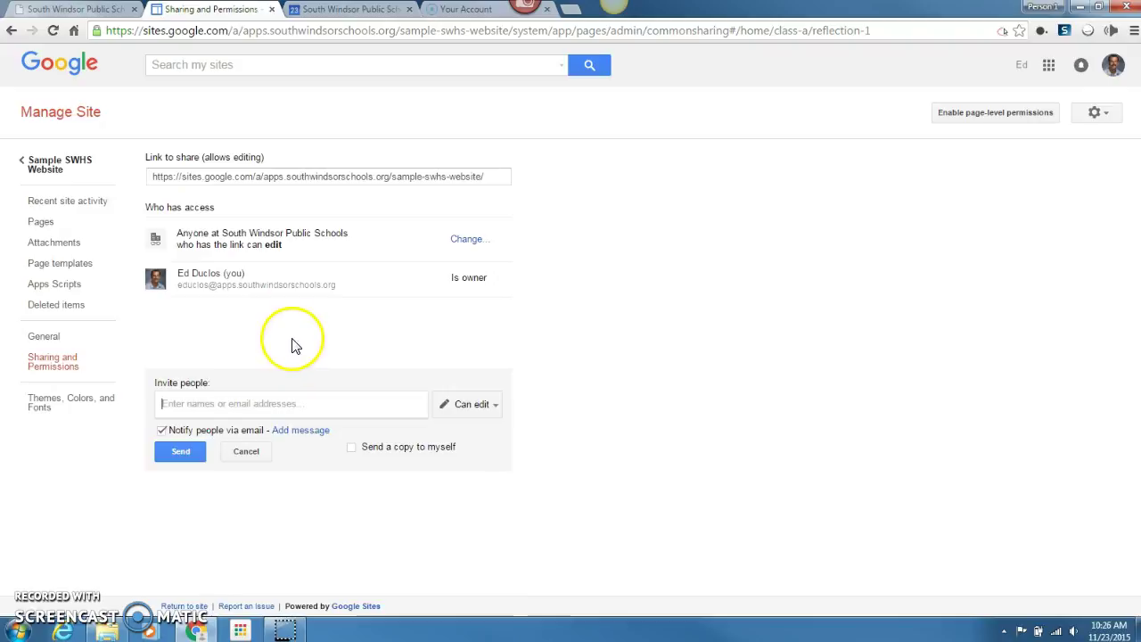
pyautogui.write('d')
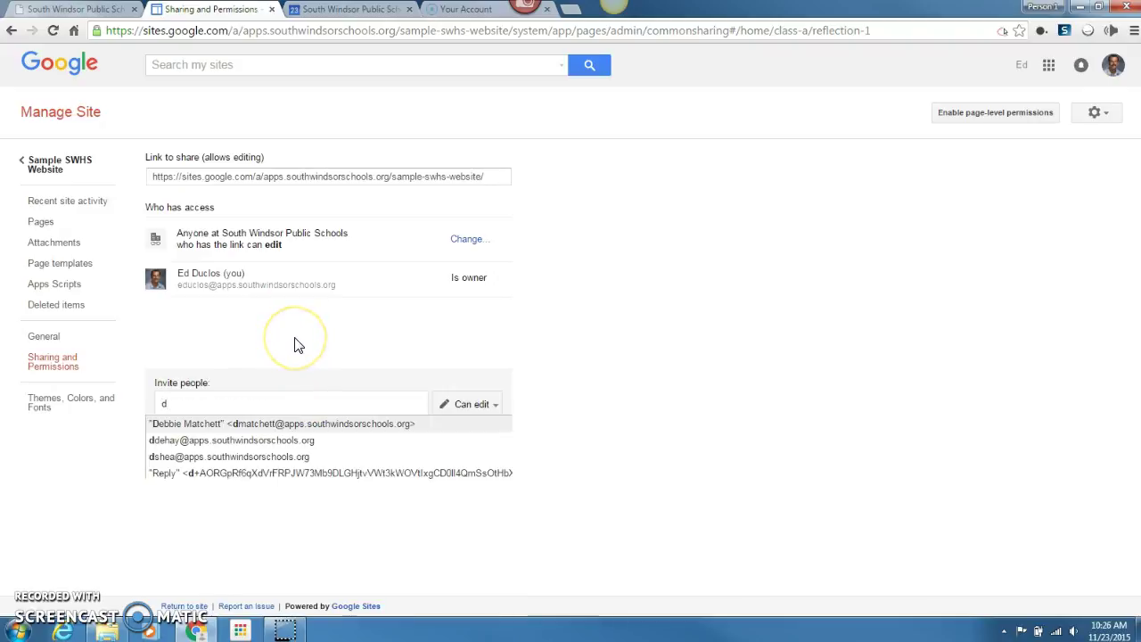
pyautogui.write('m')
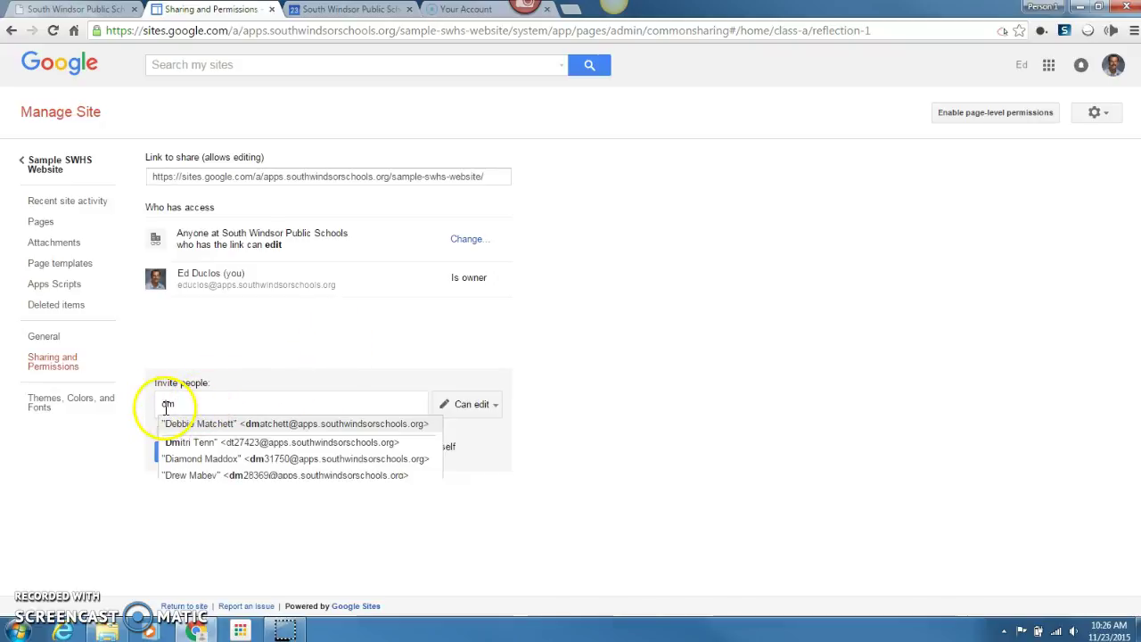
pyautogui.click(214, 429)
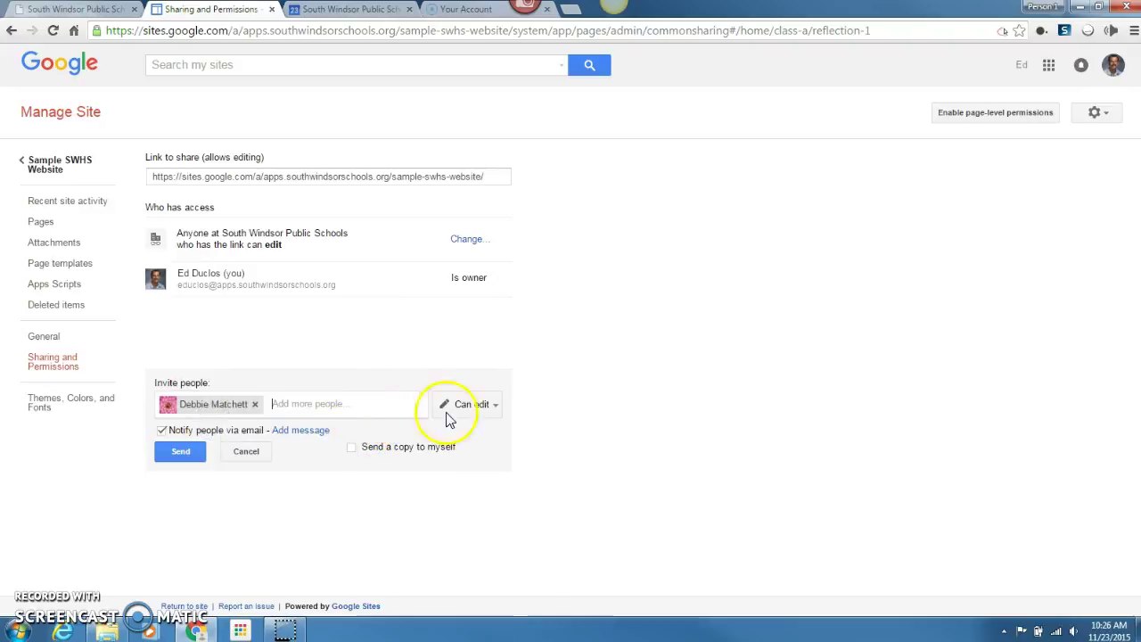
pyautogui.click(183, 452)
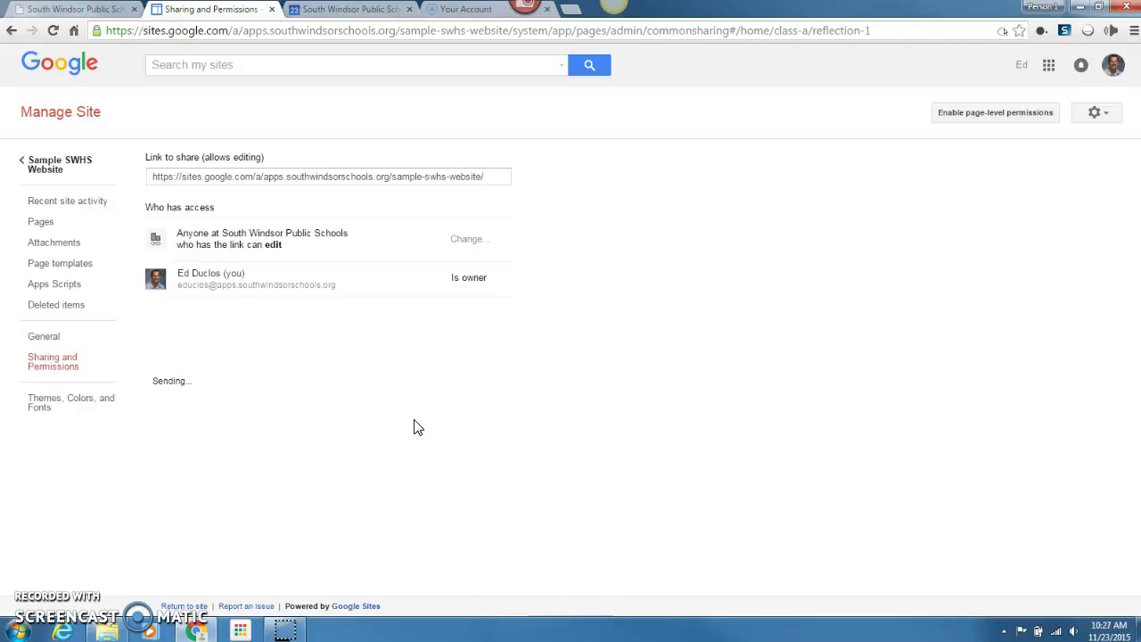
# - Return to the Sample SWHS Website and follow the Reflection #1 link on the English page to view the embedded checklist
pyautogui.click(49, 162)
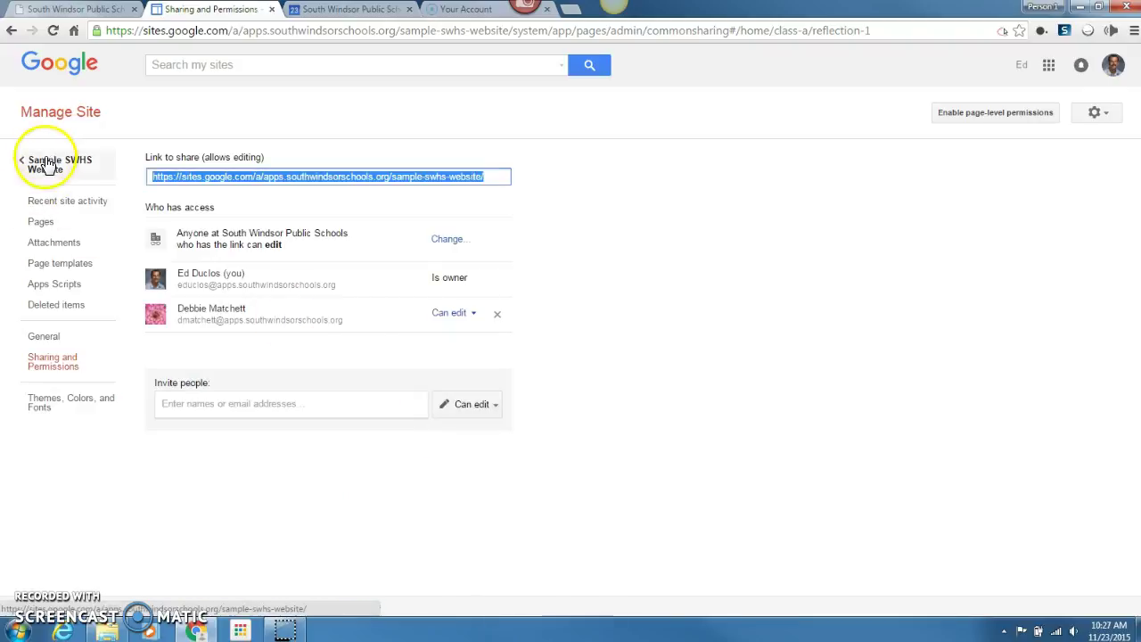
pyautogui.click(49, 164)
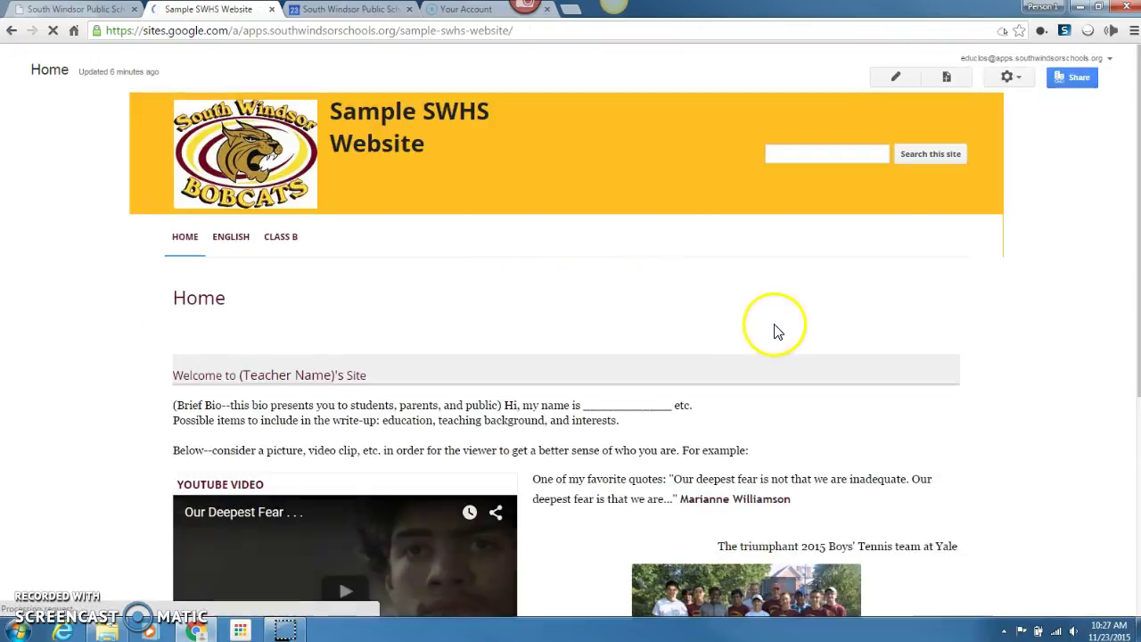
pyautogui.click(235, 248)
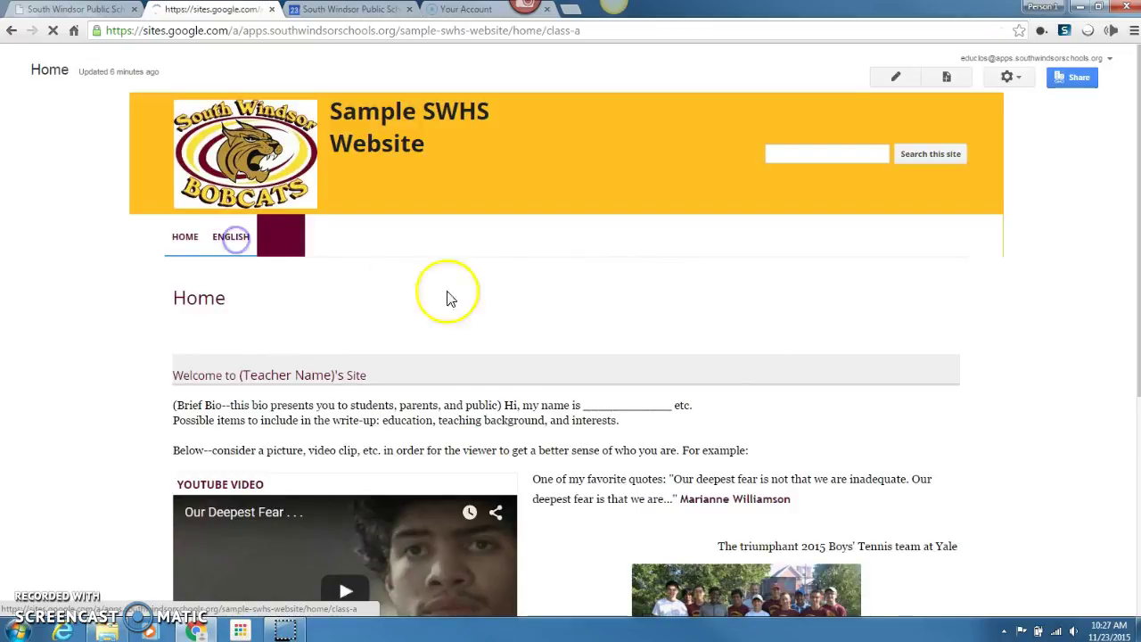
pyautogui.click(223, 451)
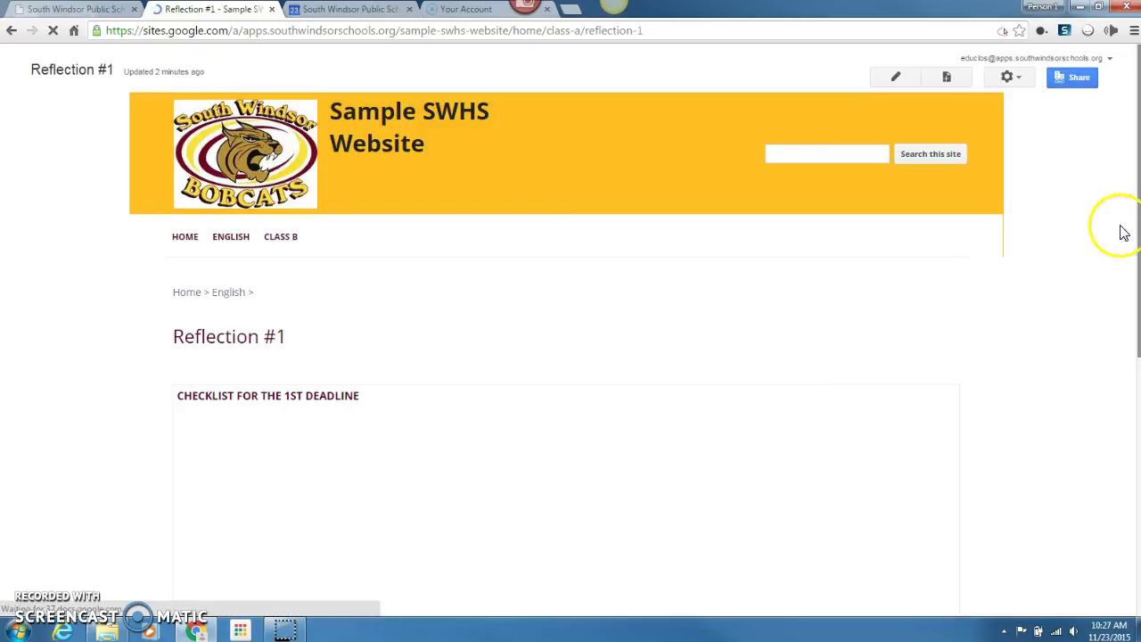
pyautogui.moveTo(1138, 260); pyautogui.dragTo(1136, 340)
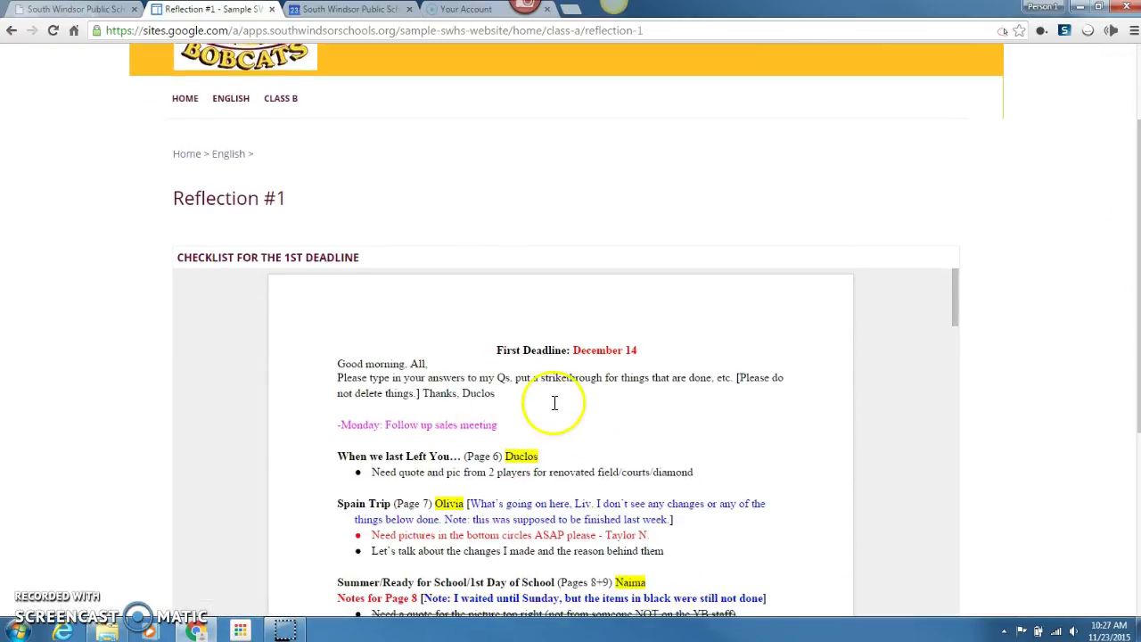